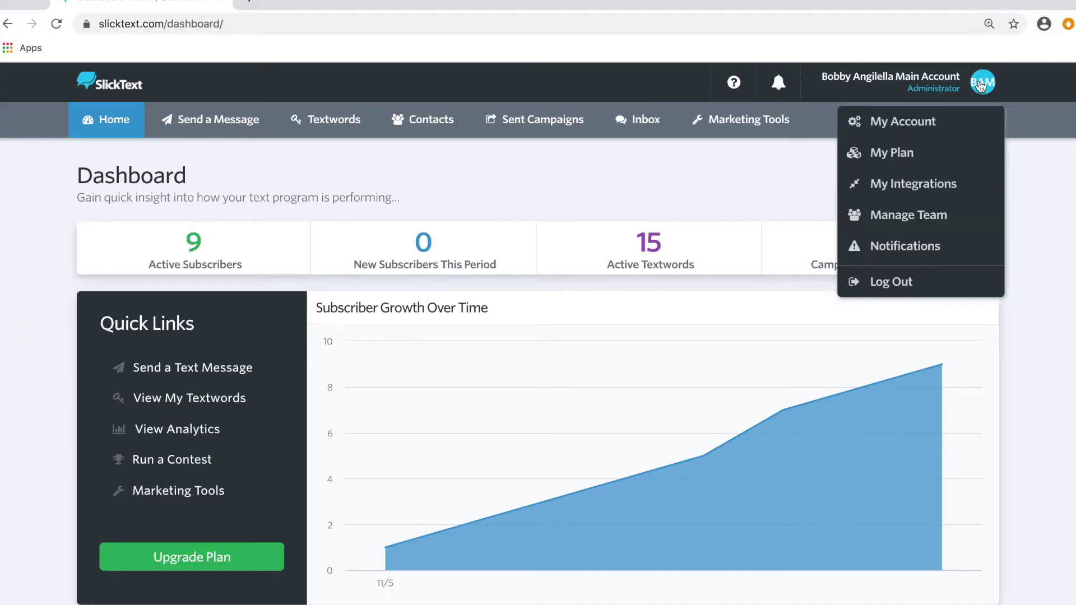
Step: Begin a new ActiveCampaign integration from SlickText's integrations page
left_click(928, 183)
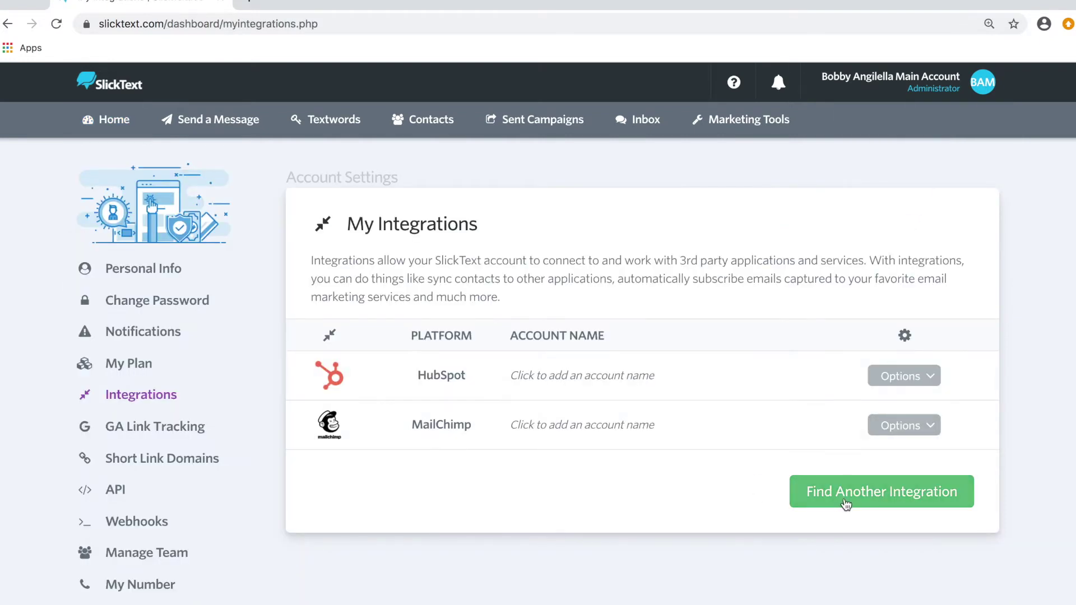
left_click(846, 502)
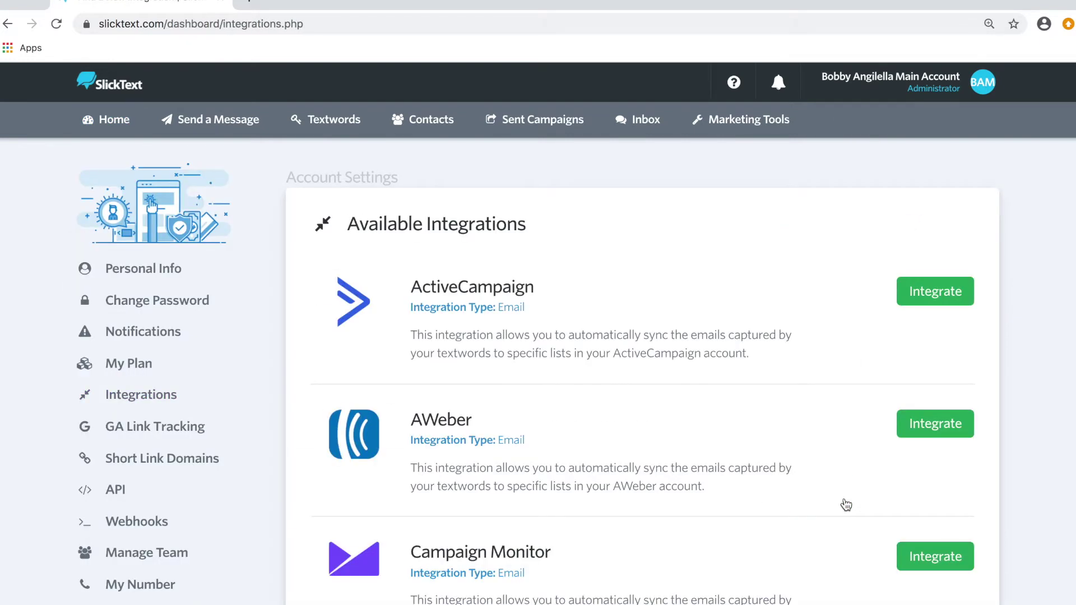
left_click(955, 295)
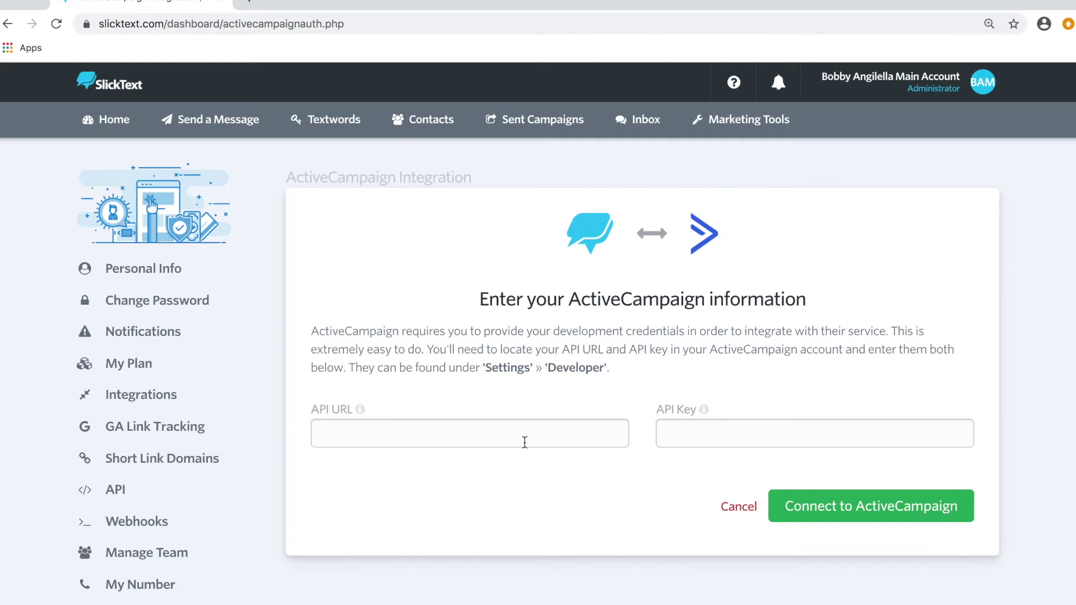
Step: Open ActiveCampaign's Developer settings and select the API access URL to copy
key("ctrl+Tab")
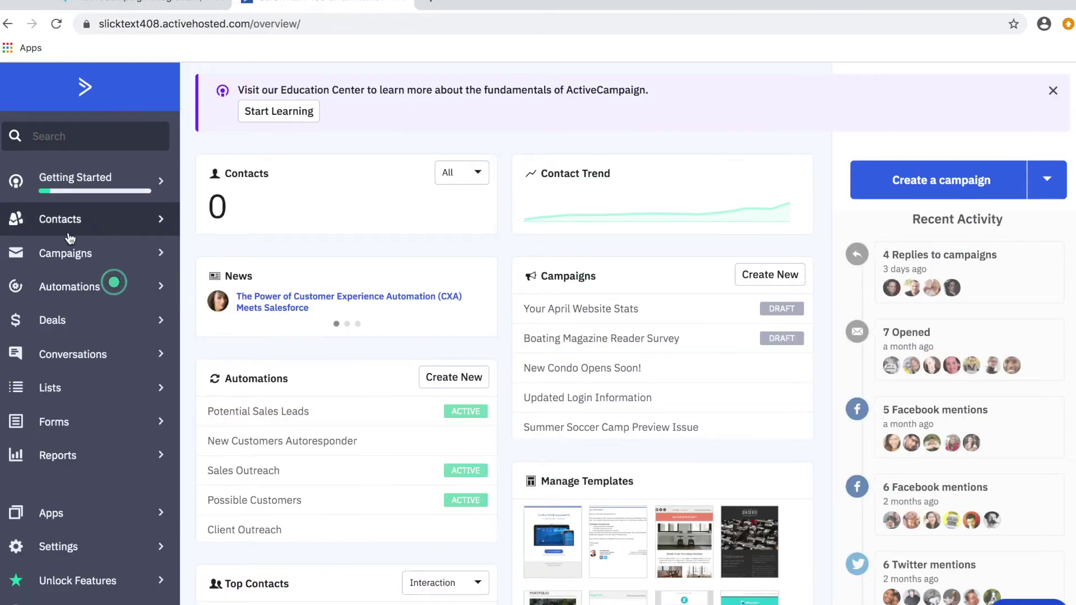
scroll(67, 250, "down", 5)
left_click(45, 548)
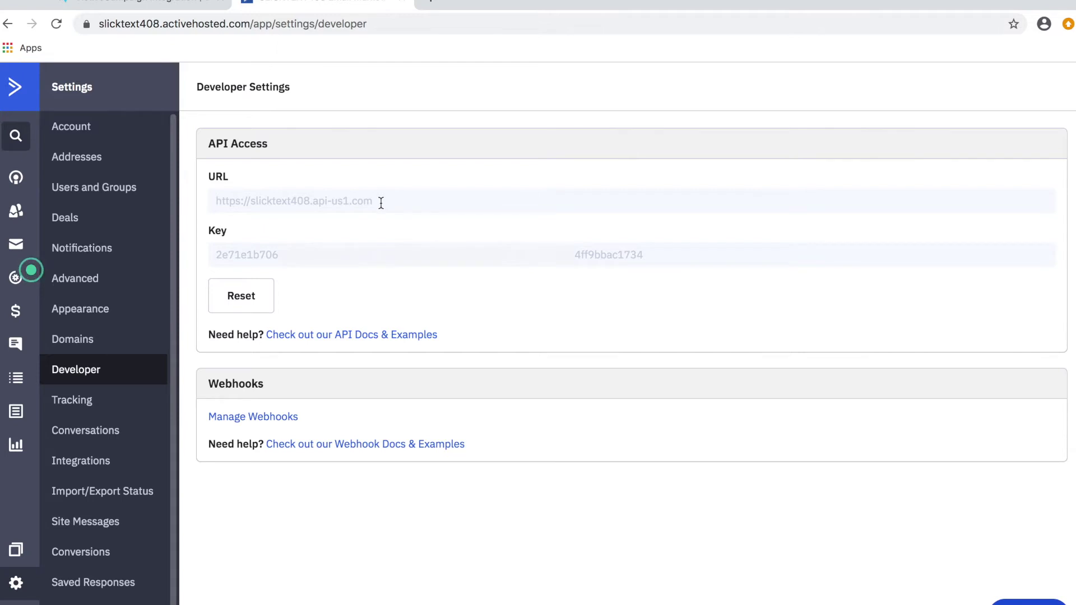
triple_click(381, 203)
key("super+c")
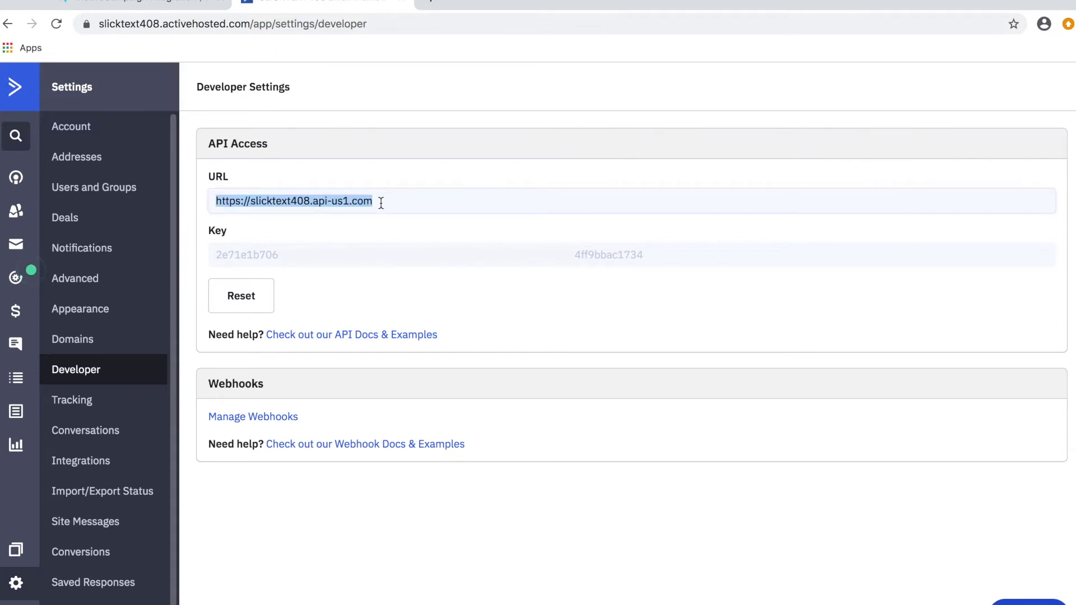
Step: Enter ActiveCampaign's API URL and API key in SlickText's form and connect
left_click(186, 8)
left_click(391, 427)
key("super+v")
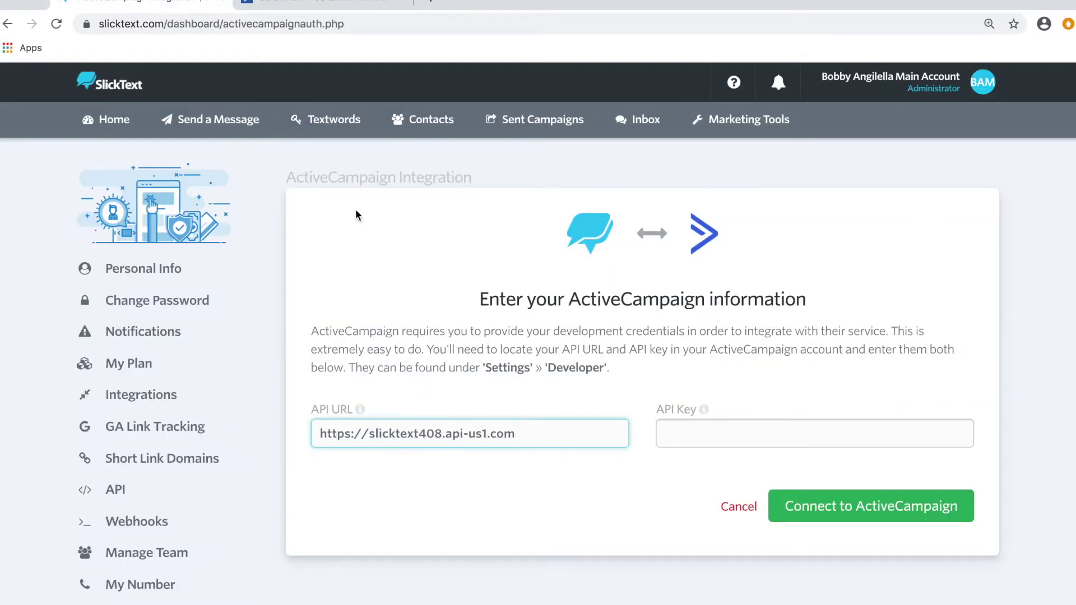
left_click(336, 3)
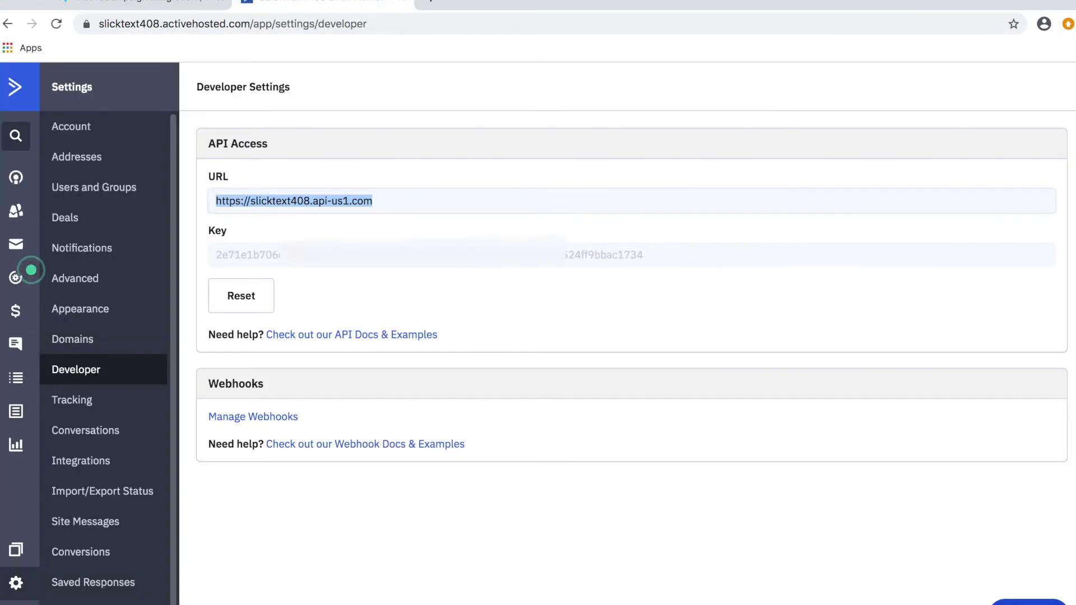
left_click(275, 252)
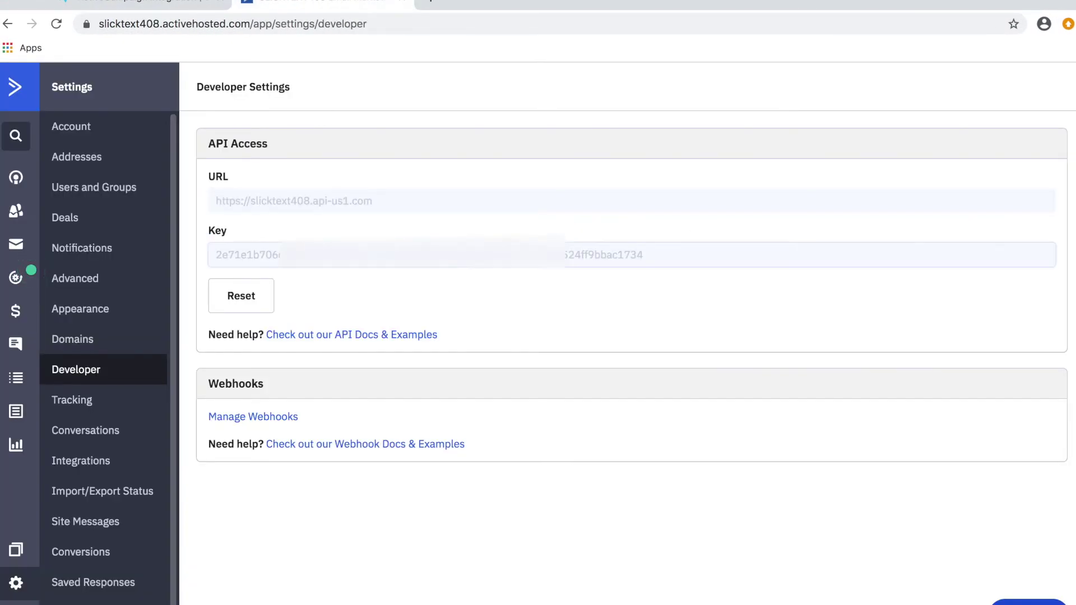
left_click(115, 5)
left_click(717, 444)
key("ctrl+v")
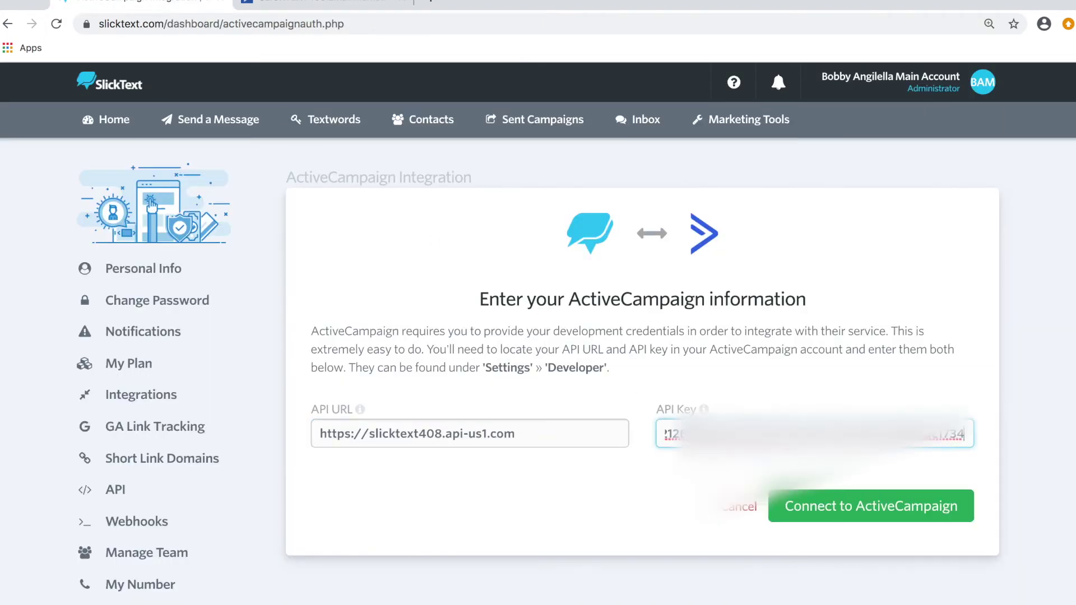
left_click(820, 508)
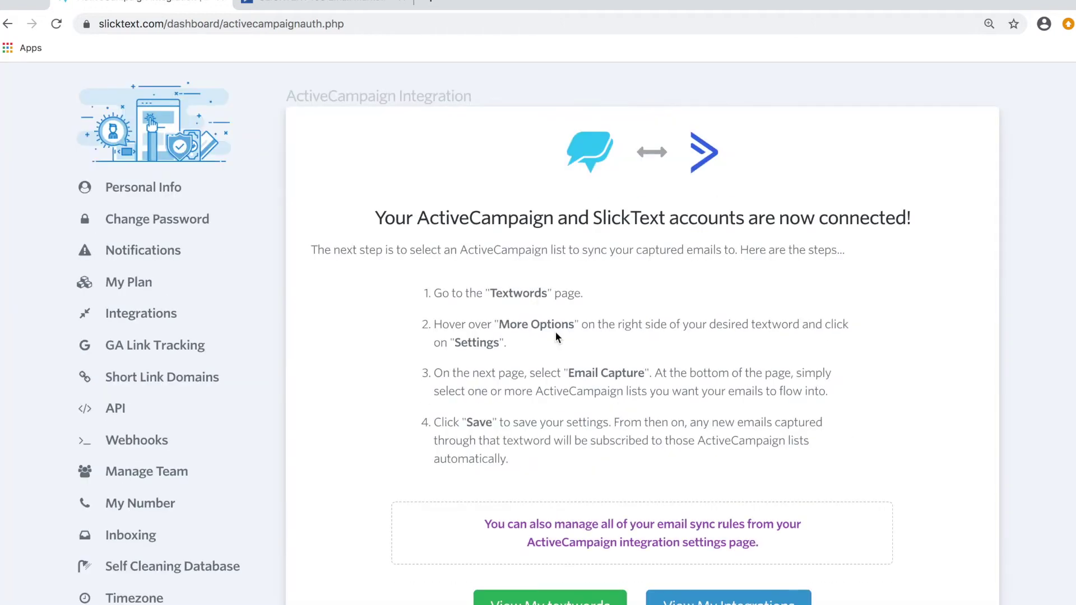
Step: Review the Textwords next step on the confirmation page and scroll down the page
left_click_drag(483, 293, 571, 296)
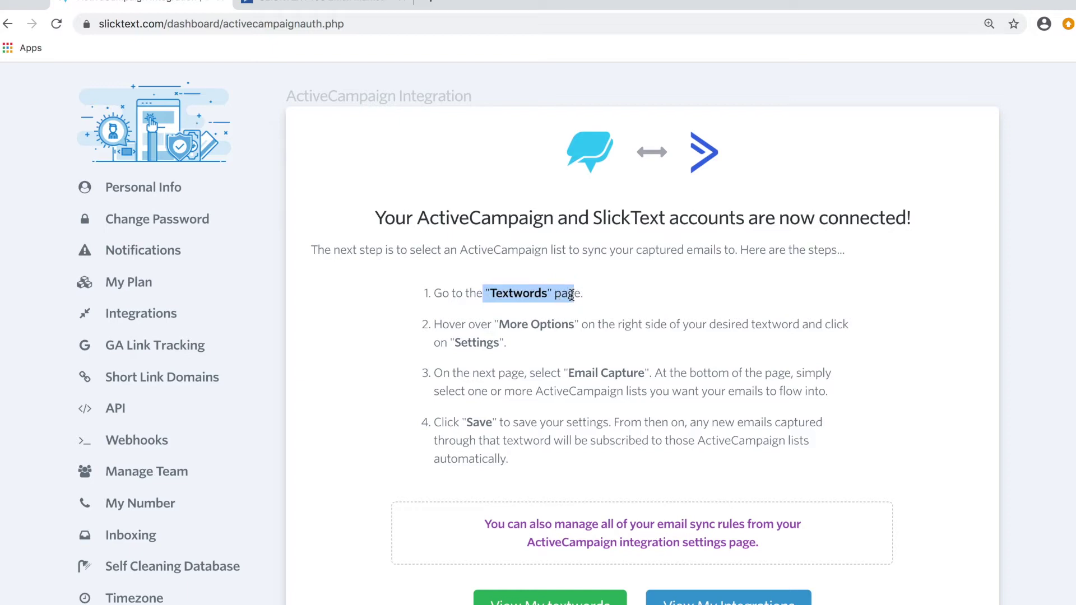
scroll(571, 296, "down", 3)
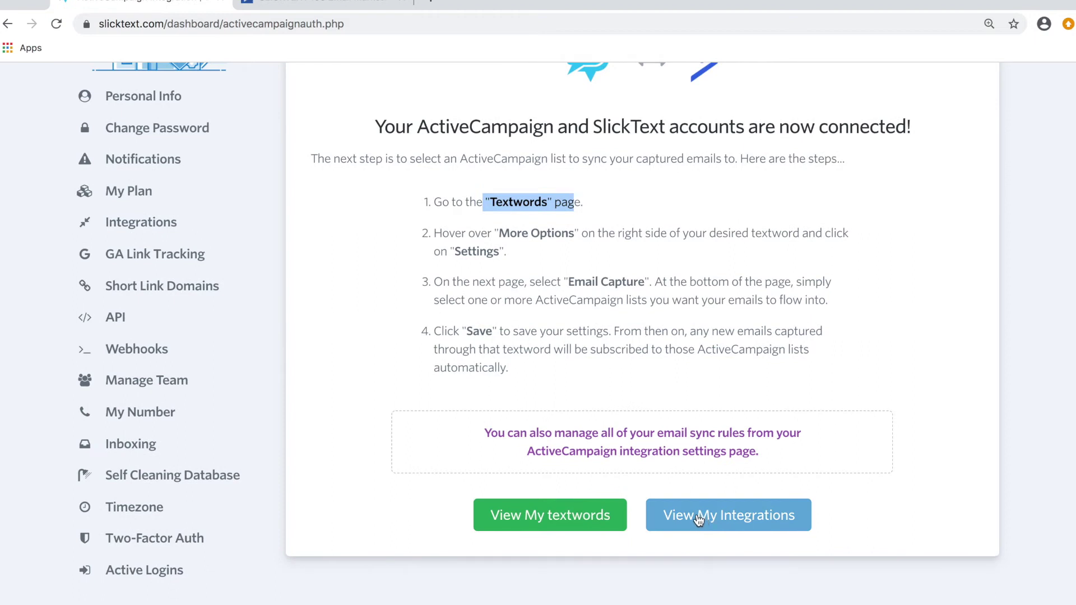
scroll(721, 343, "down", 3)
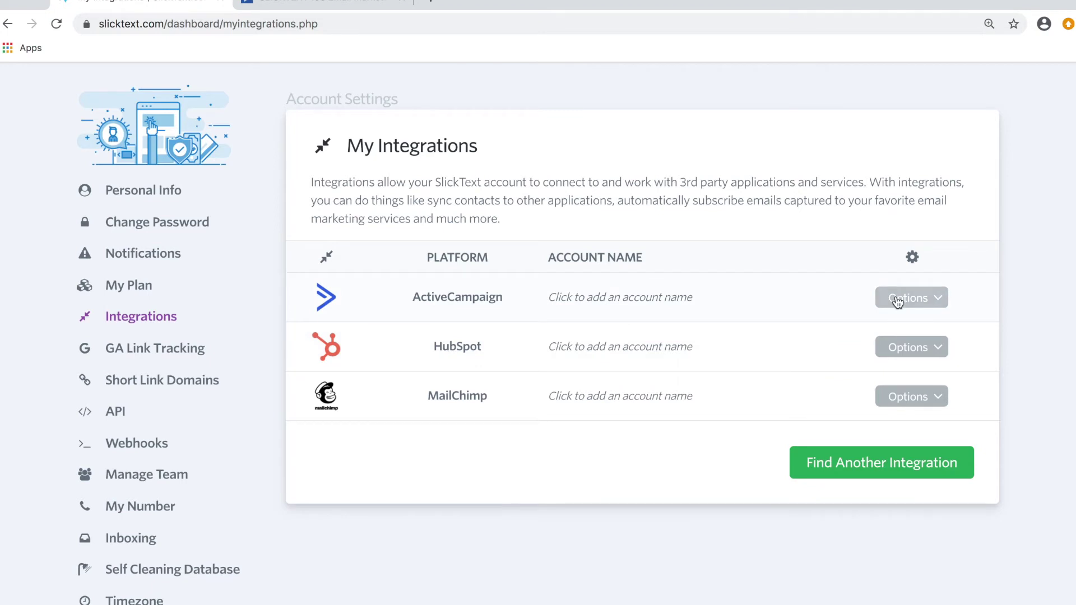
Step: Open the ActiveCampaign integration's settings in SlickText
left_click(897, 302)
left_click(884, 329)
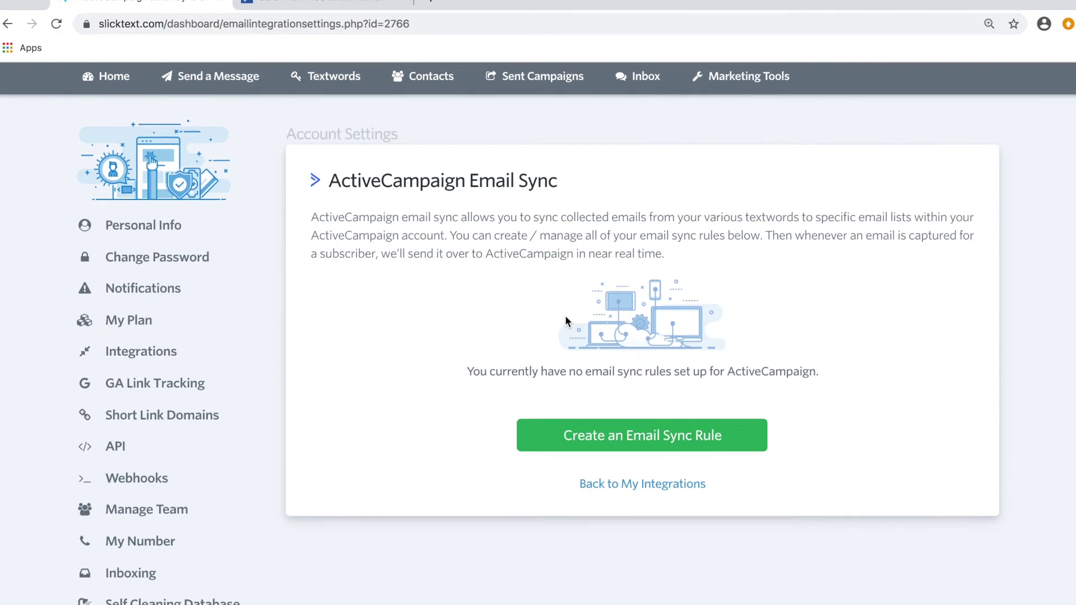
scroll(565, 315, "down", 3)
Step: Draft an email sync rule pairing textword bb grill - 888111 with Master Contact List
left_click(597, 398)
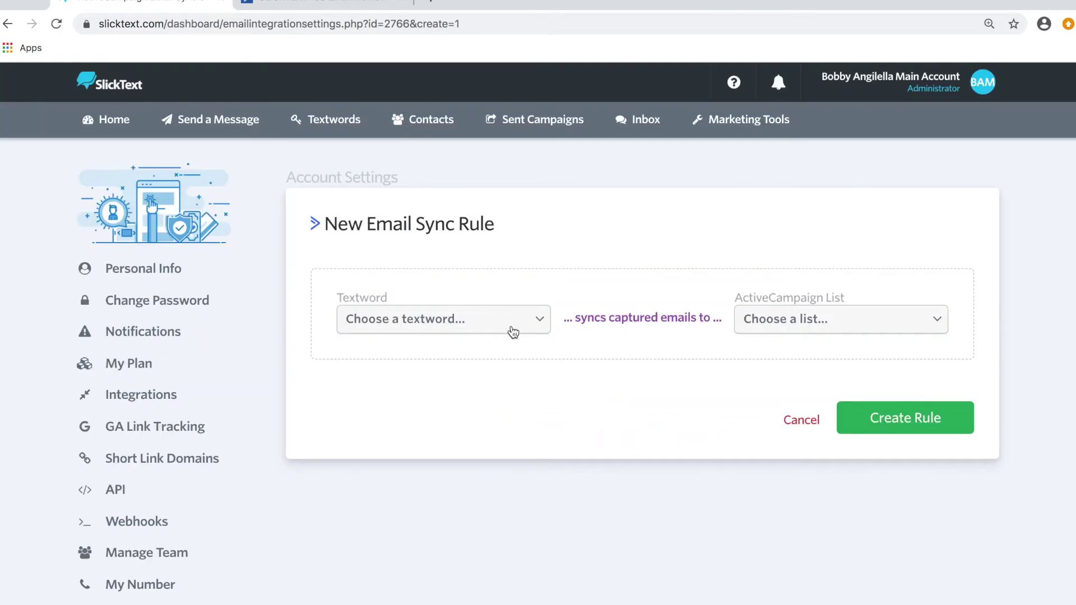
left_click(513, 332)
left_click(454, 351)
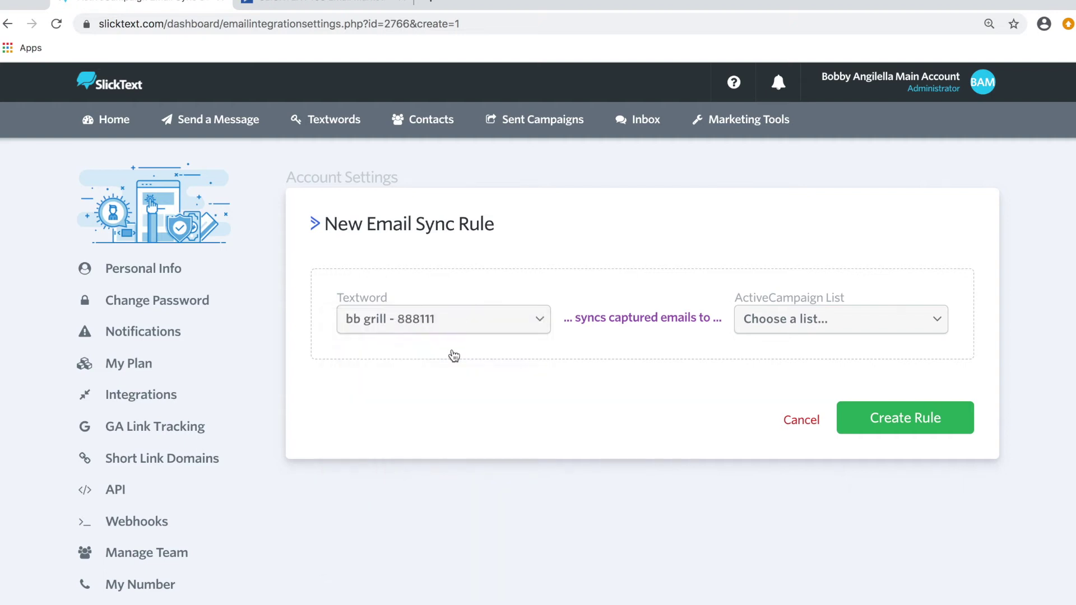
left_click(836, 317)
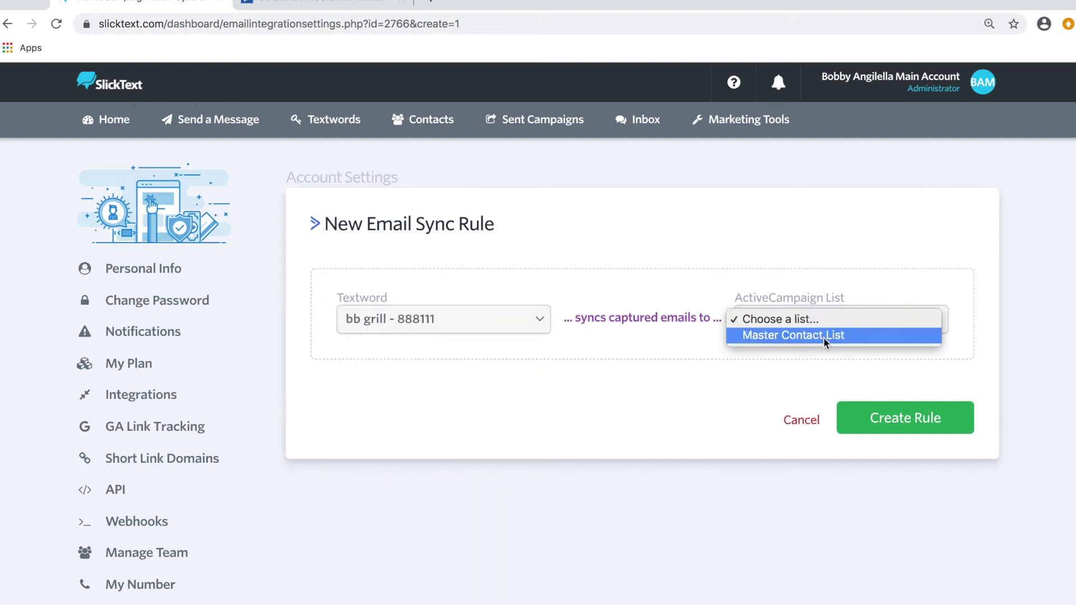
left_click(823, 337)
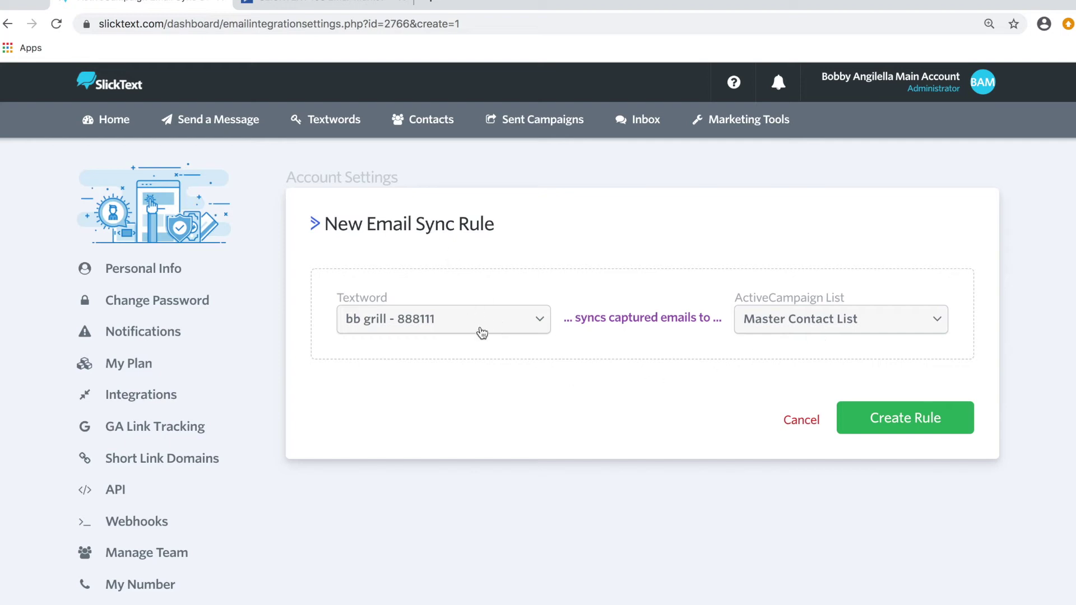
left_click(524, 314)
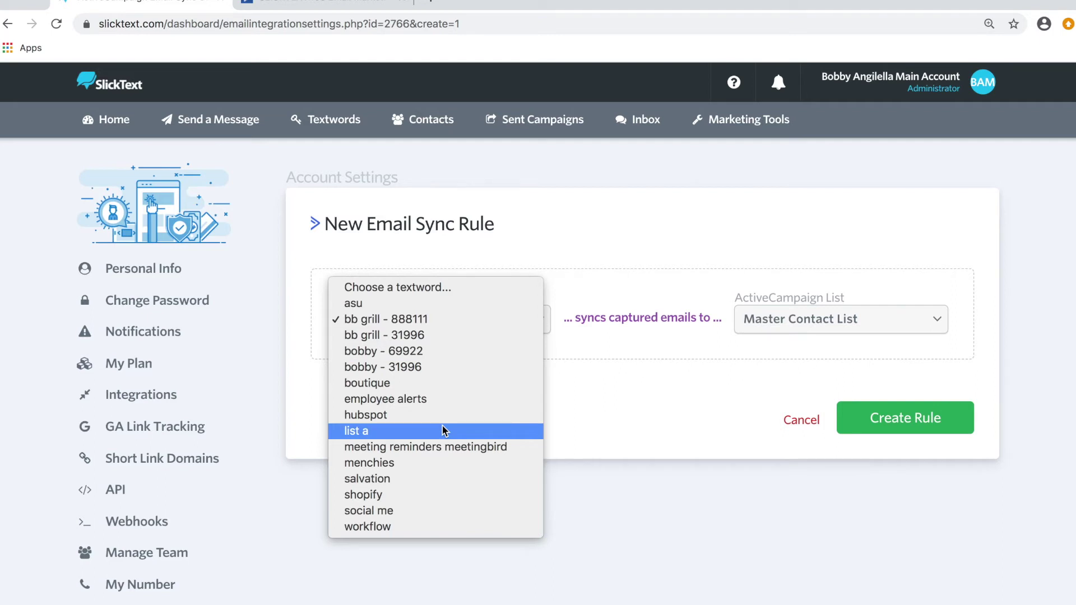
left_click(602, 415)
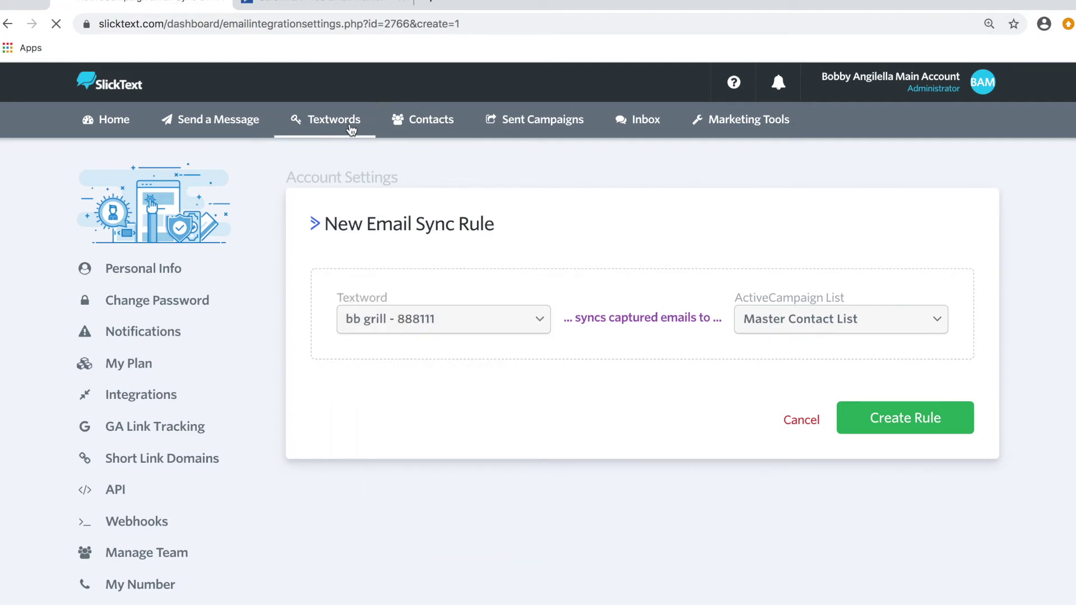
Step: Open the Settings of the bb grill textword on 888111 from its Options menu
scroll(680, 247, "down", 2)
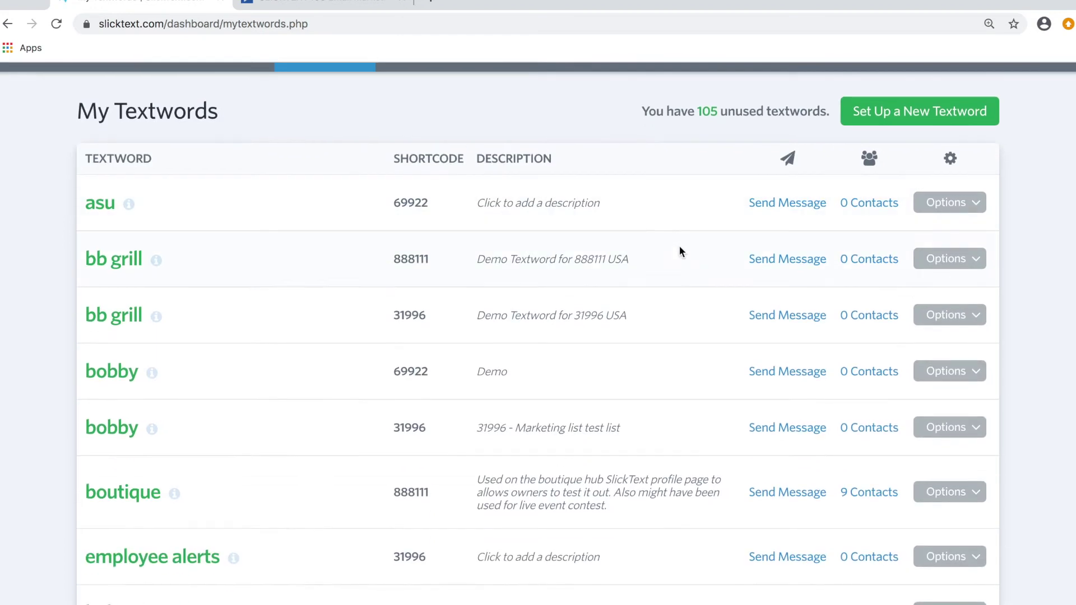
left_click_drag(92, 261, 821, 259)
left_click(938, 261)
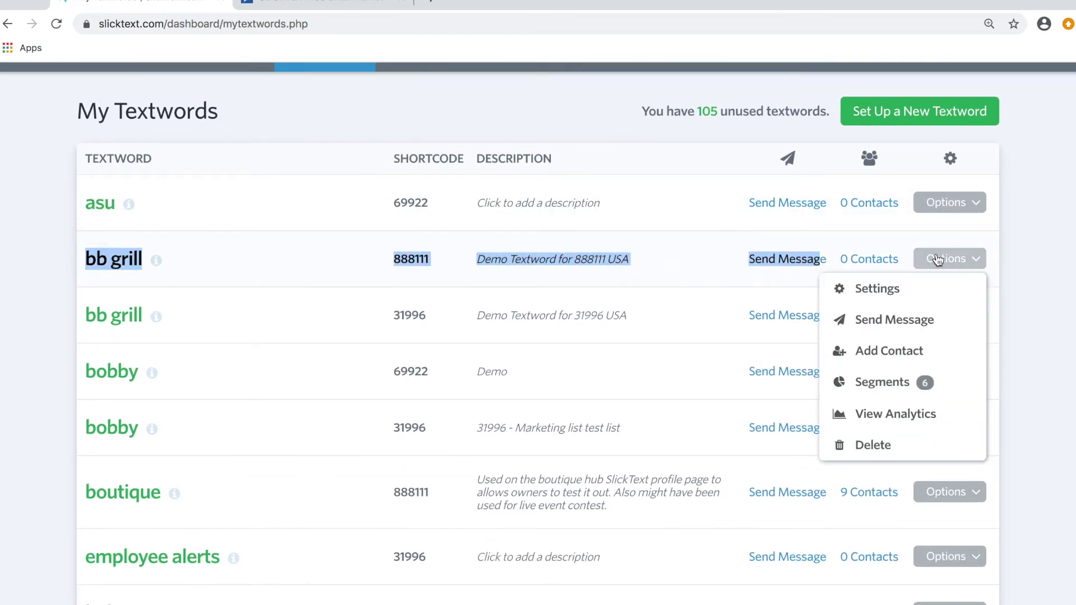
left_click(901, 287)
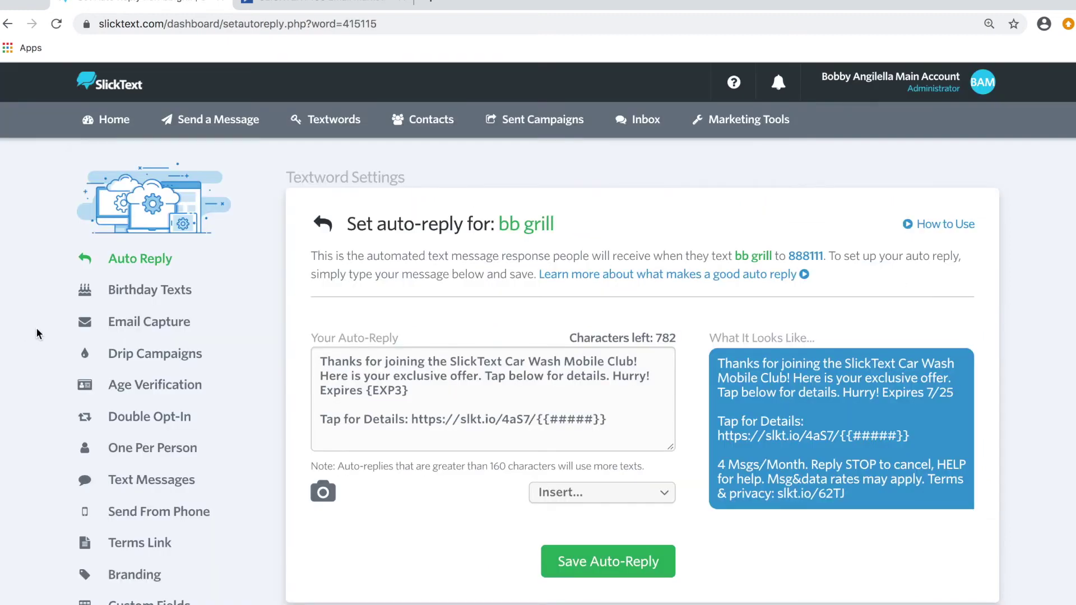
Step: On bb grill's Email Capture page, add a sync rule targeting Master Contact List
left_click(165, 335)
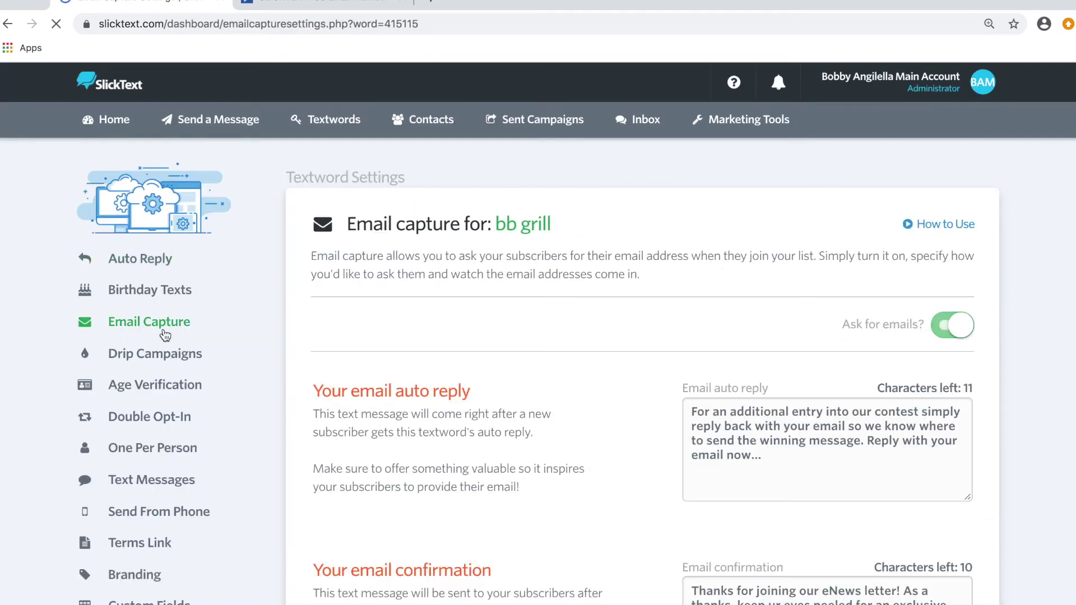
scroll(831, 359, "down", 1)
scroll(830, 356, "down", 8)
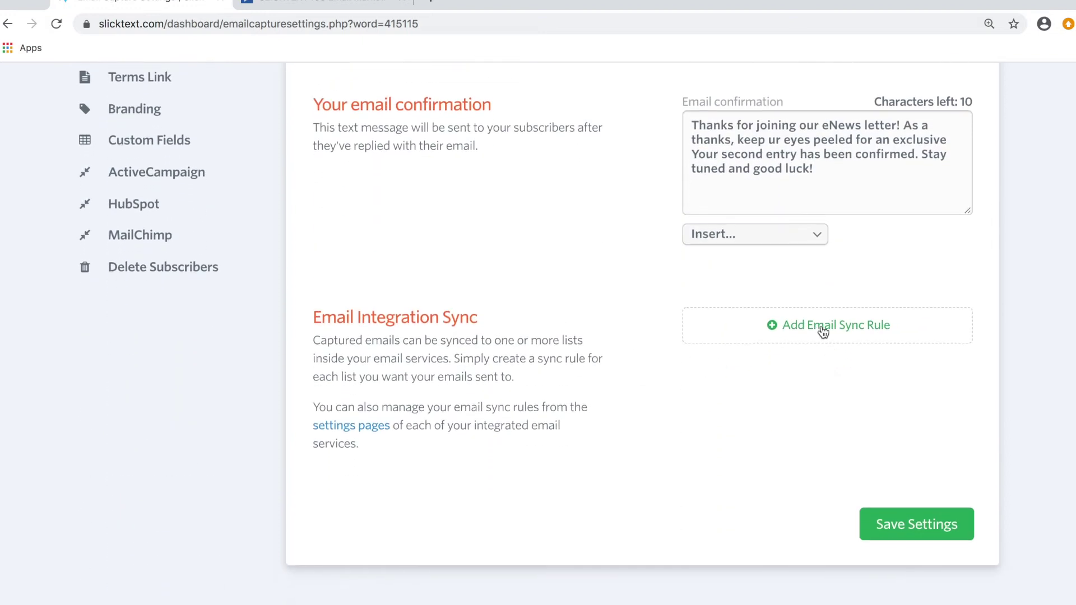
left_click(822, 330)
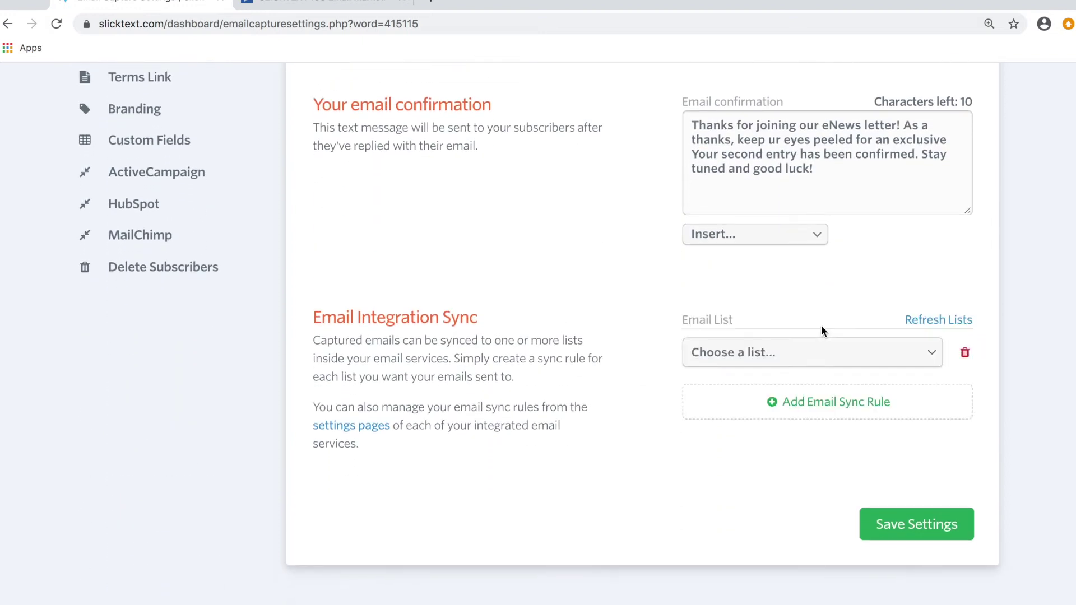
left_click(818, 355)
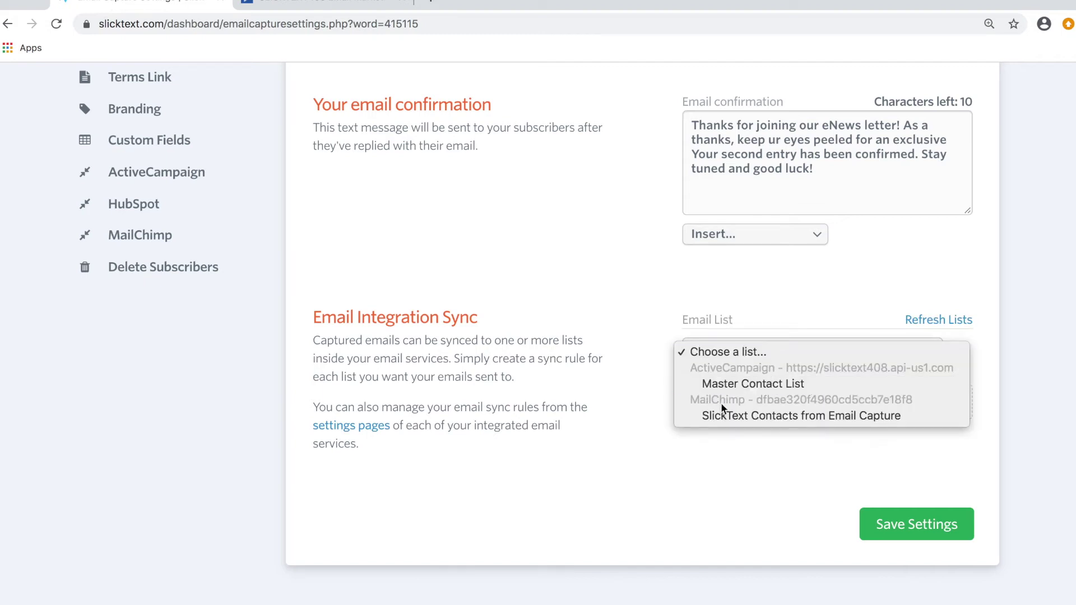
left_click(776, 387)
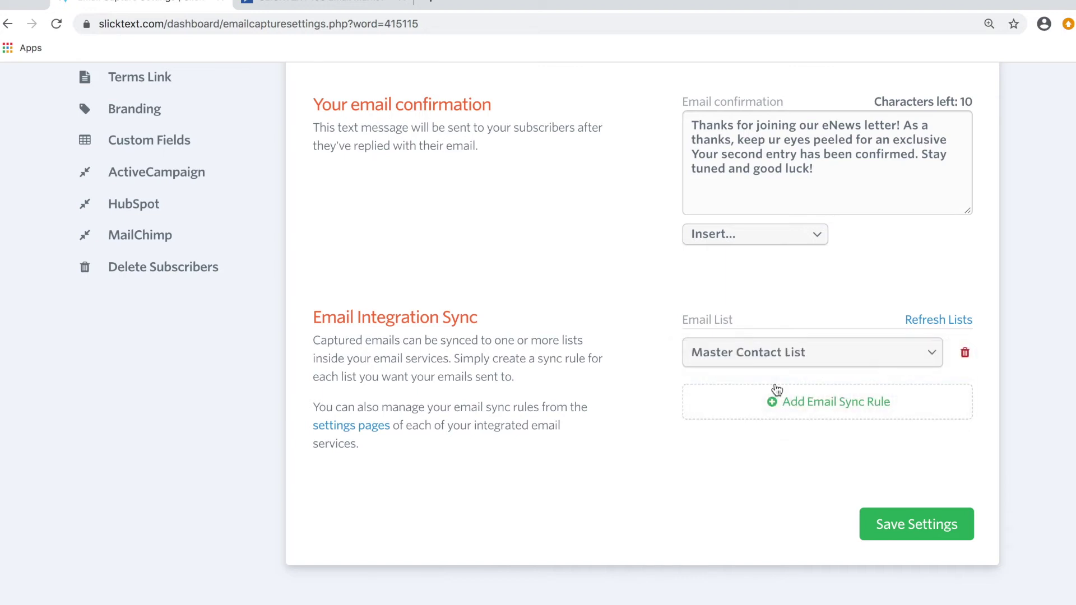